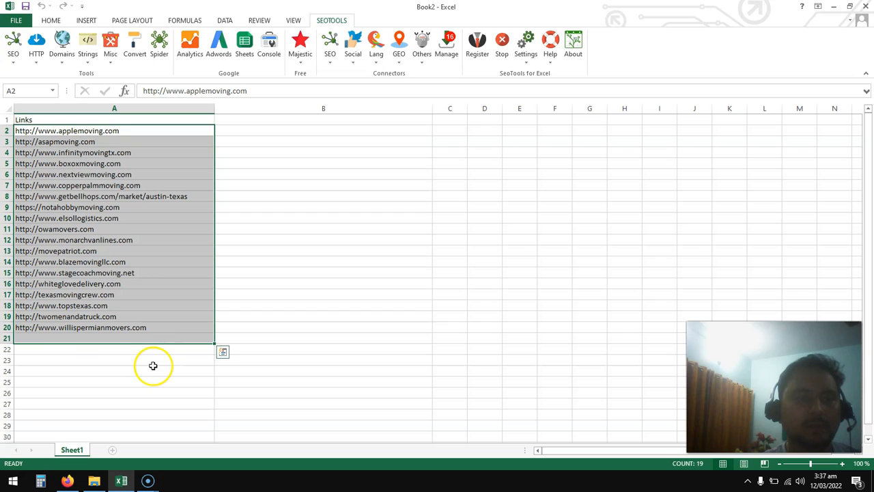
left_click_drag(156, 131, 185, 334)
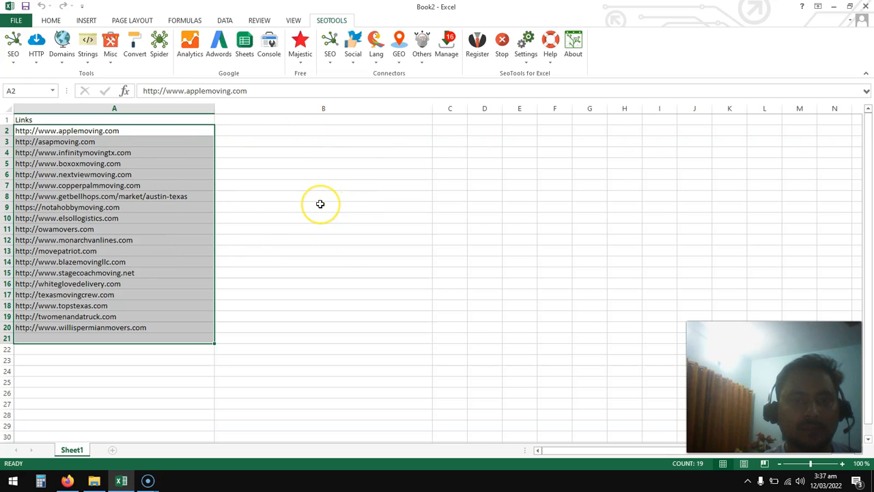
left_click(274, 119)
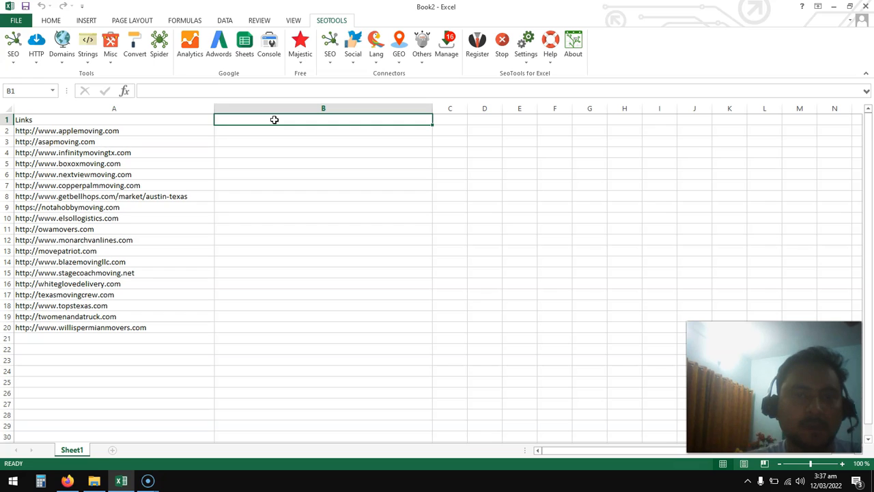
left_click(267, 125)
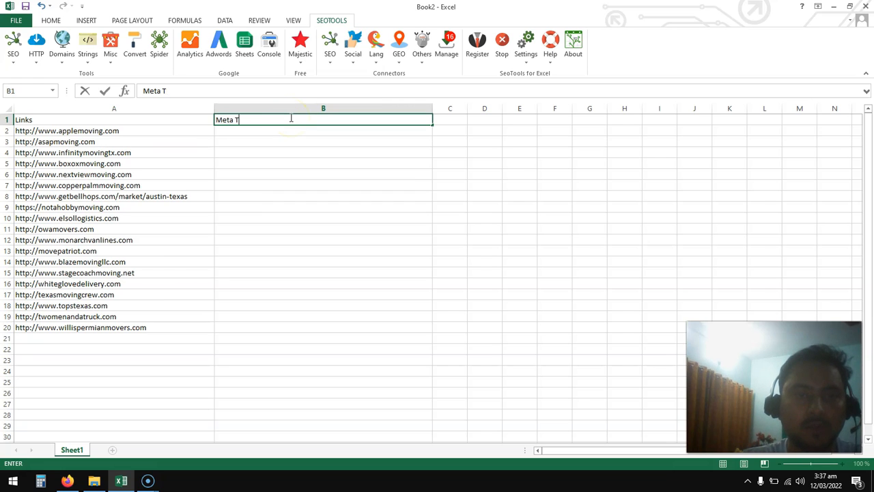
left_click(449, 294)
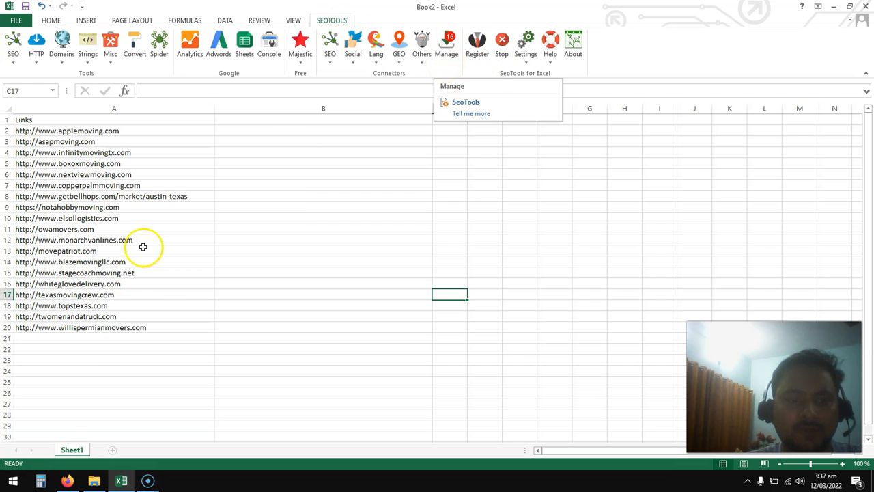
Step: Switch to Firefox to view the SeoTools download page, and return to the Excel workbook
left_click(66, 481)
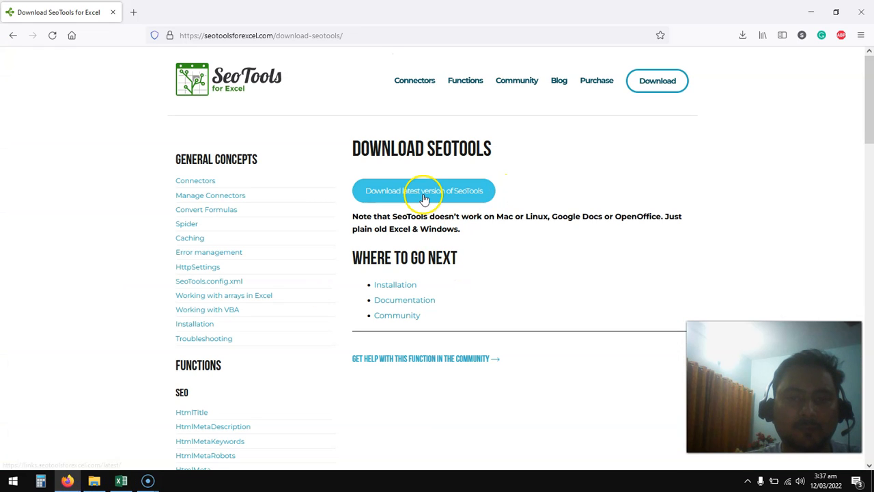
left_click(810, 11)
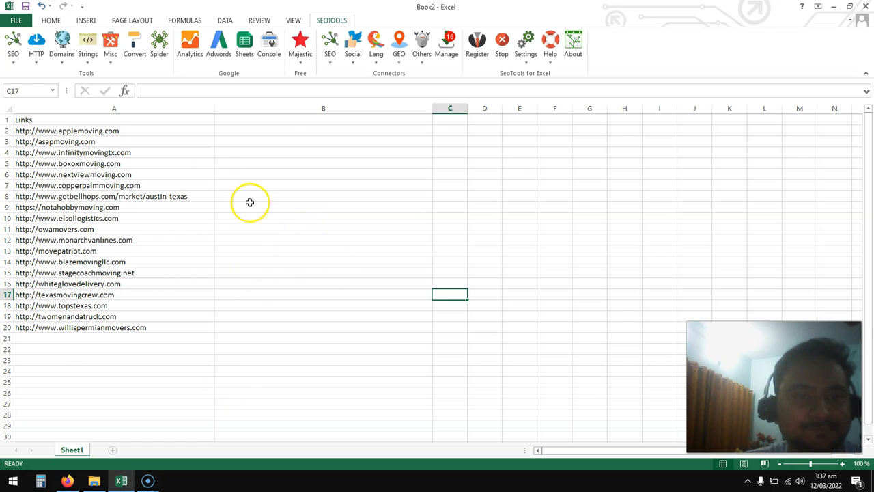
Step: Try to retrieve the first link's metadata in cell B2 with the formula =HtmlMeta(A2)
double_click(265, 131)
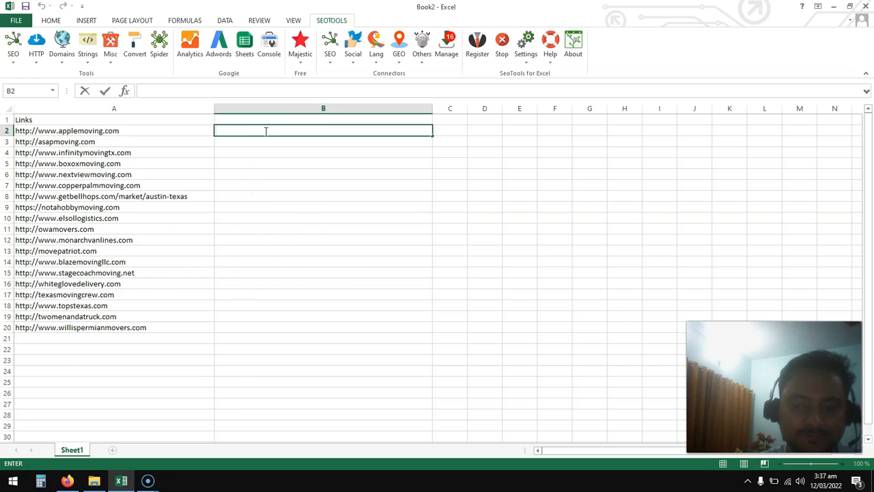
type("=htm")
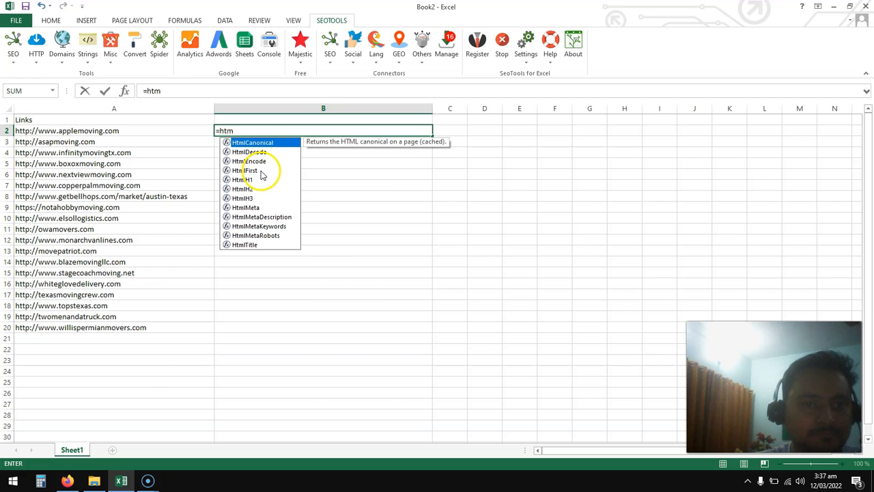
double_click(250, 206)
left_click(142, 131)
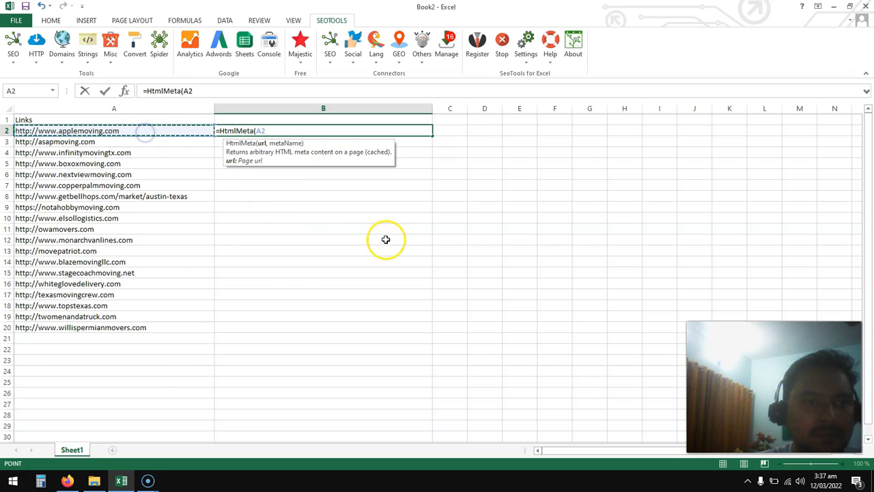
key("Return")
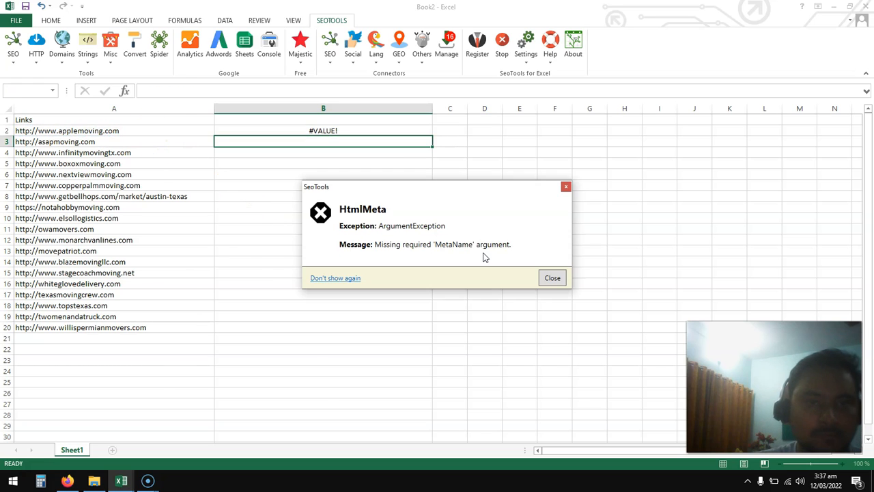
left_click(552, 278)
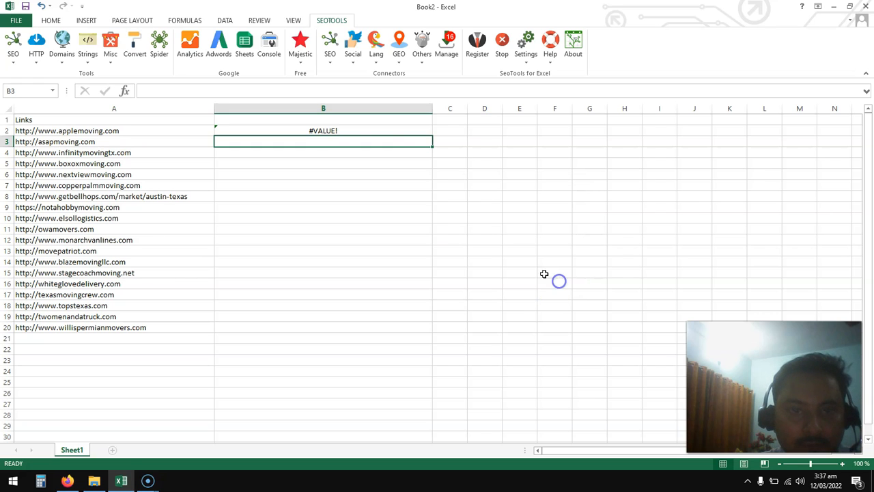
Step: Re-enter the HtmlMeta formula in B2 and try to fill it down through B4
double_click(350, 131)
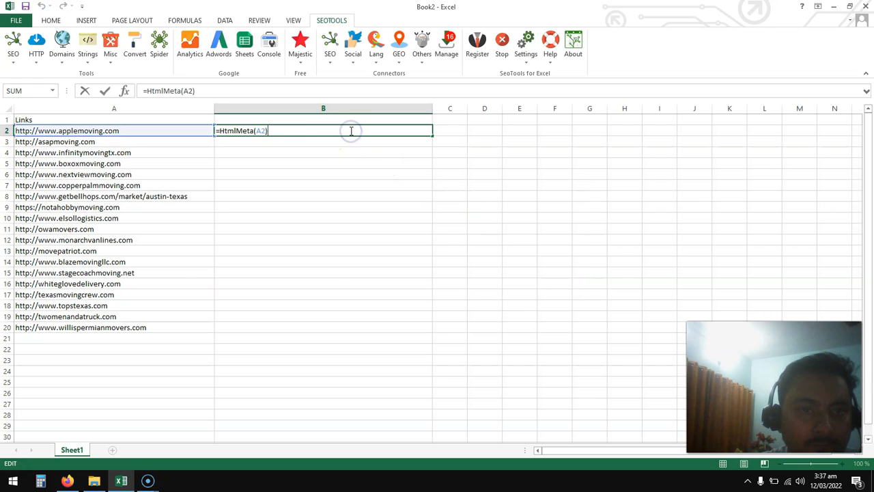
key("Return")
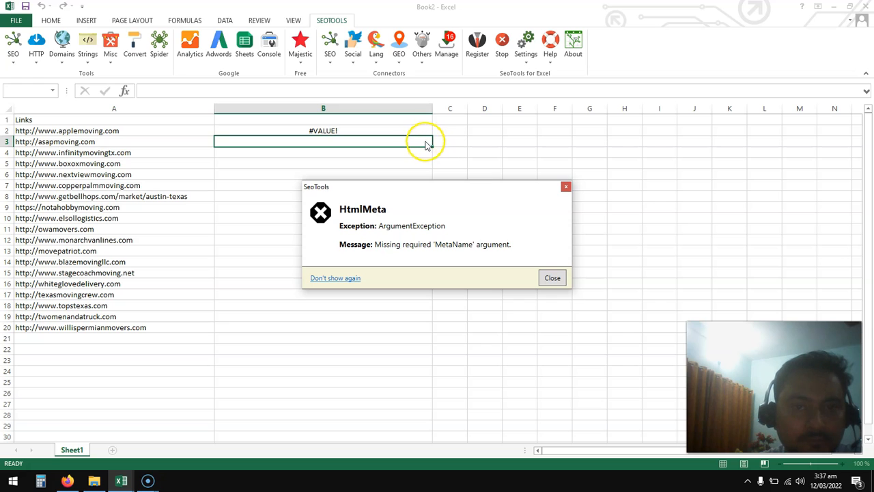
left_click(552, 278)
left_click(414, 131)
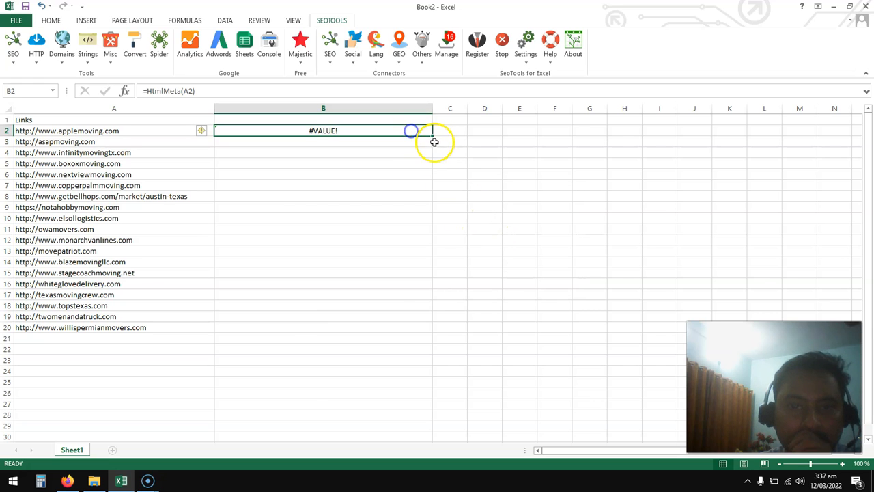
left_click_drag(433, 135, 436, 156)
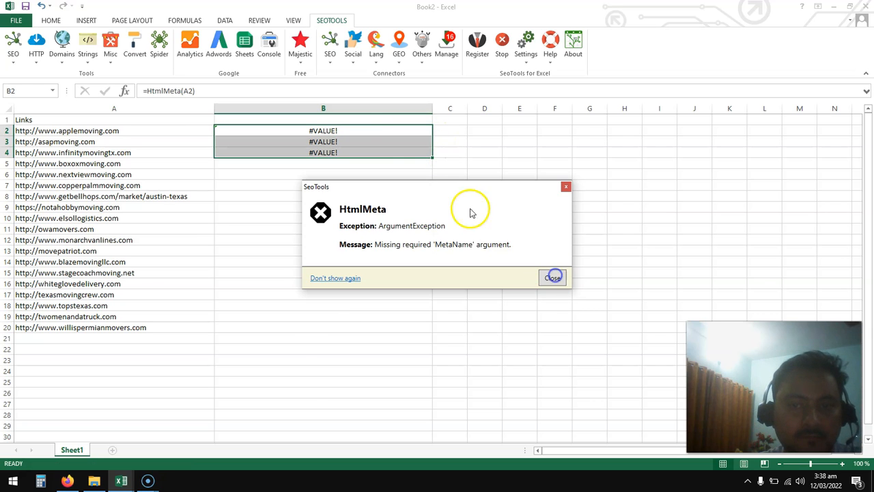
left_click(552, 278)
Step: Clear the HtmlMeta formulas from cells B2 to B4
key("BackSpace")
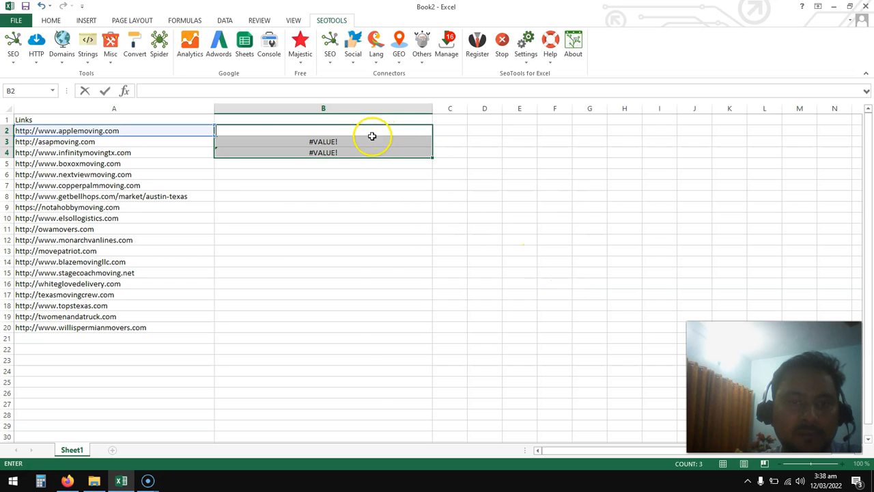
left_click(363, 139)
key("BackSpace")
left_click(359, 153)
key("BackSpace")
Step: Insert the SeoTools HtmlTitle function in cell B2 with A2 as its Url
left_click(331, 129)
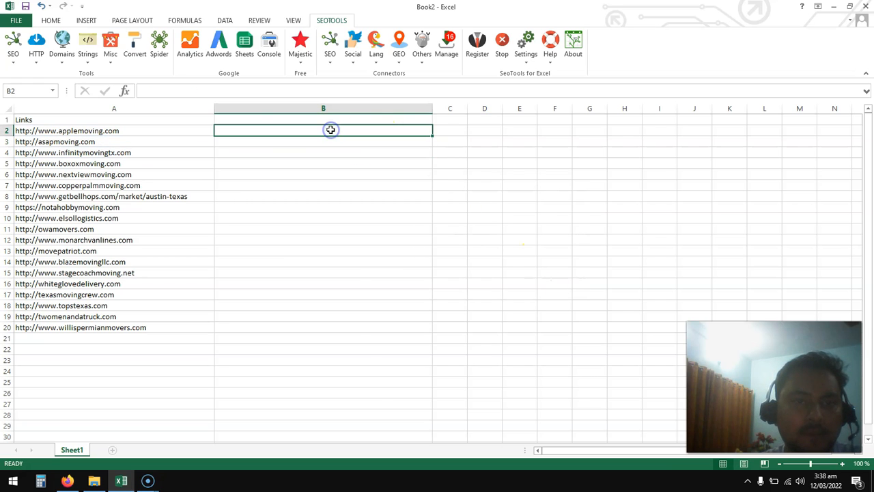
left_click(12, 61)
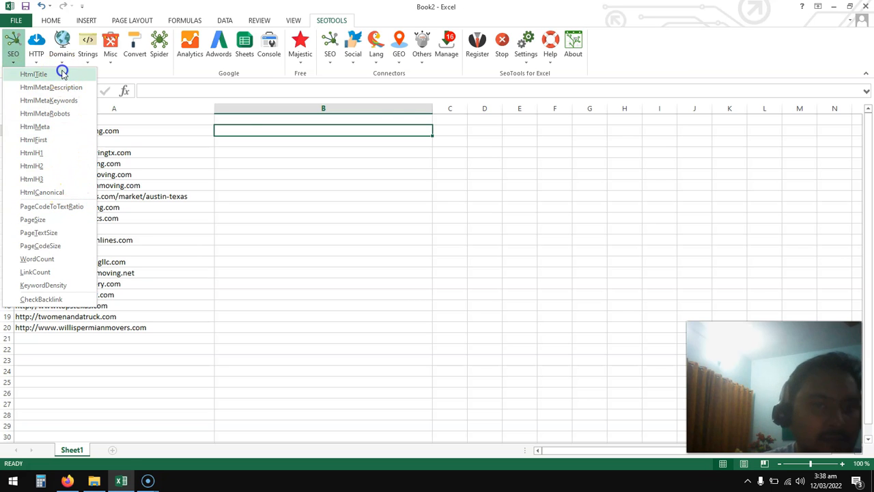
left_click(122, 131)
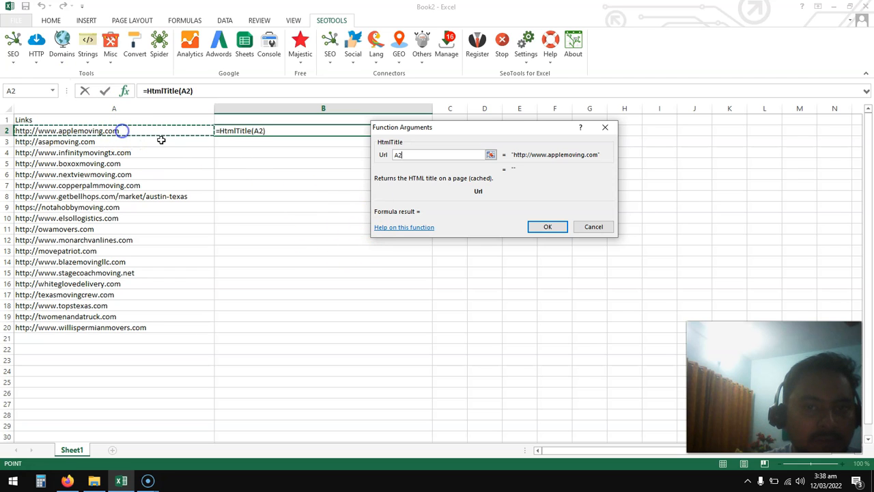
left_click(546, 226)
Step: Widen column B and fill the HtmlTitle formula down from B2 to B20
left_click_drag(433, 105, 492, 104)
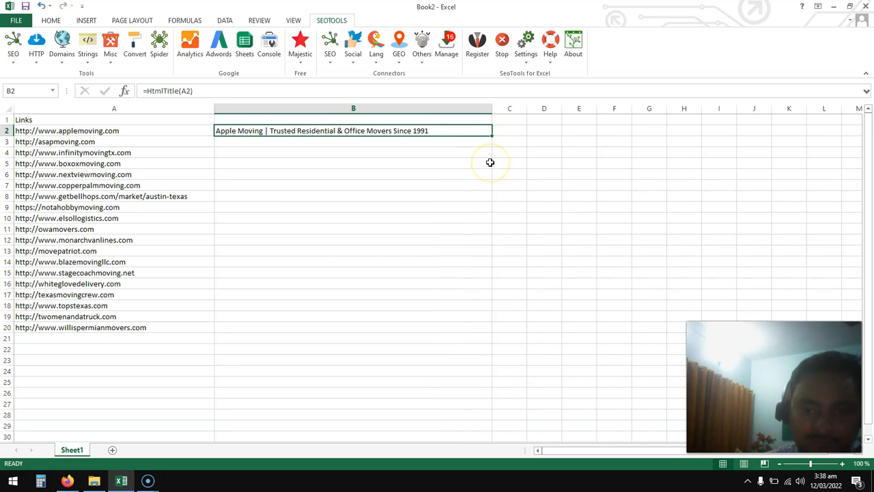
left_click_drag(492, 137, 460, 334)
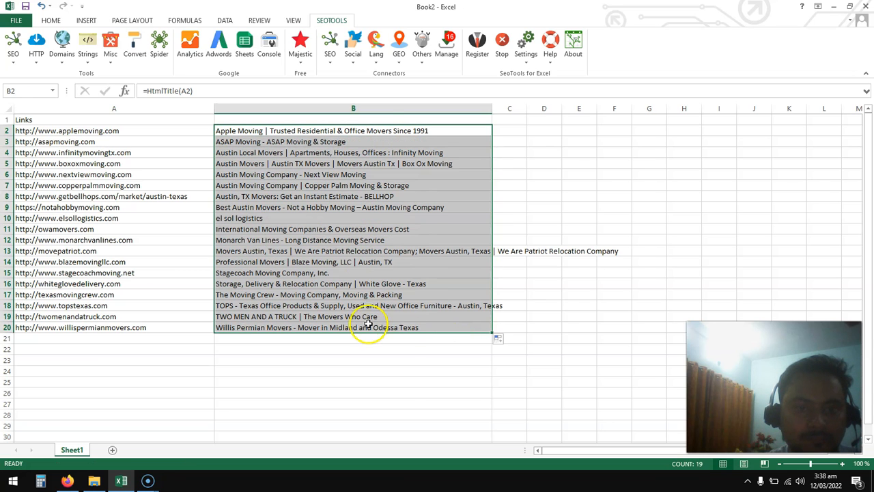
left_click(367, 318)
left_click(277, 165)
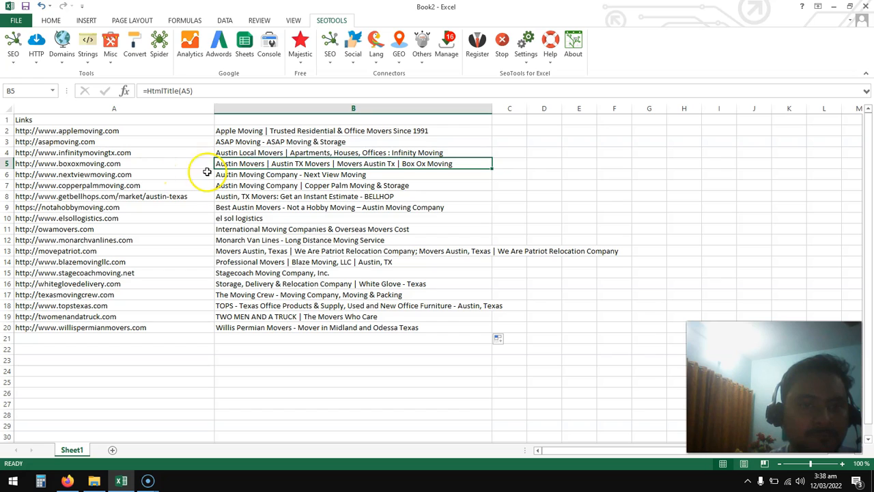
Step: Enter the header "Meta Title" in cell B1
left_click(513, 123)
left_click(385, 122)
type("Meta Tit")
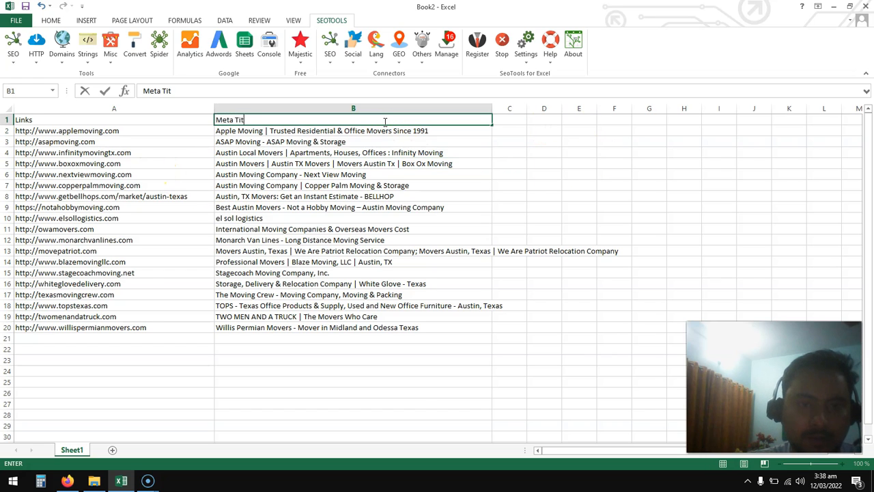
type("le")
key("Return")
Step: Widen column C and enter the header "Meta Description" in cell C1
left_click_drag(526, 112, 647, 130)
left_click(519, 122)
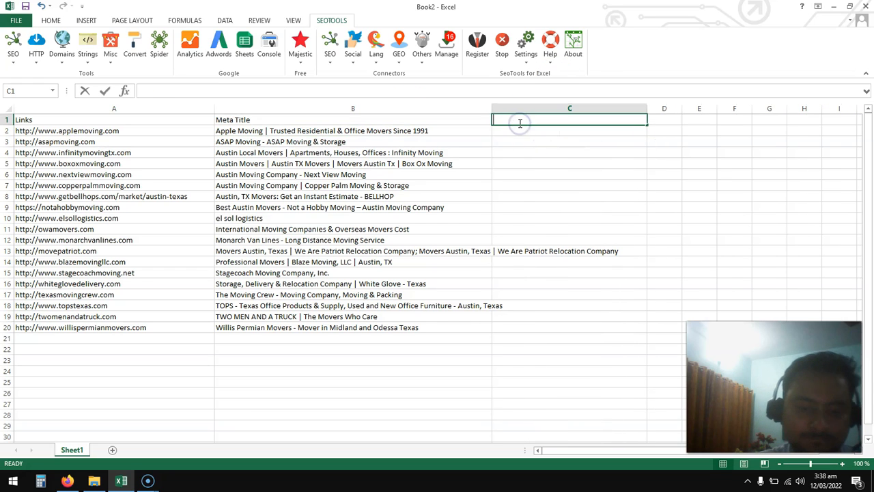
type("Meta Description")
key("Return")
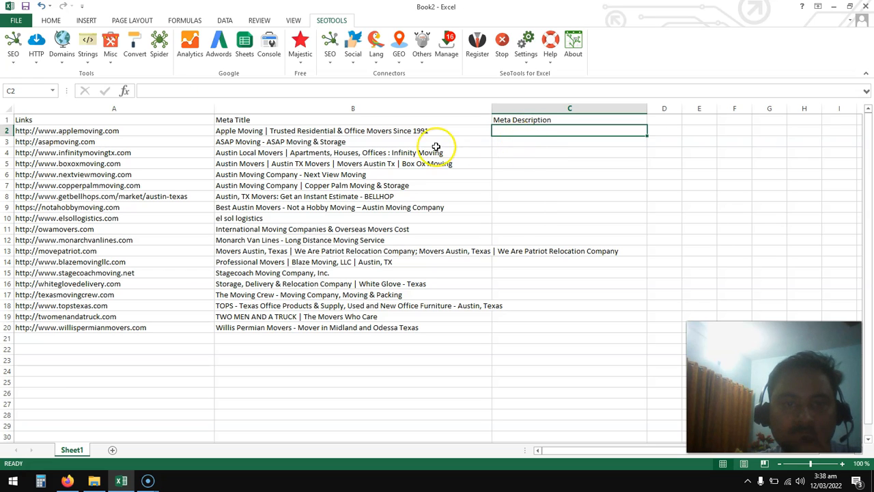
Step: Copy the link in A2, switch to Firefox and open that website in a new tab
left_click(140, 130)
key("ctrl+c")
left_click(67, 481)
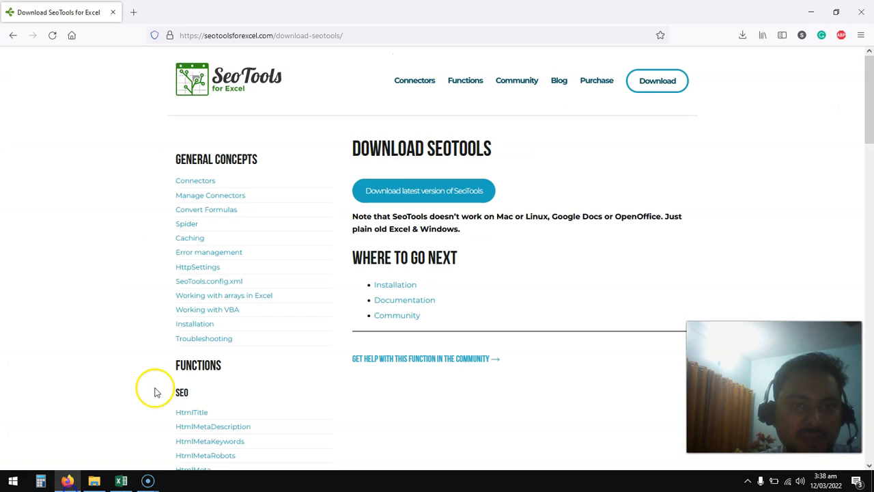
key("ctrl+t")
key("ctrl+v")
key("Return")
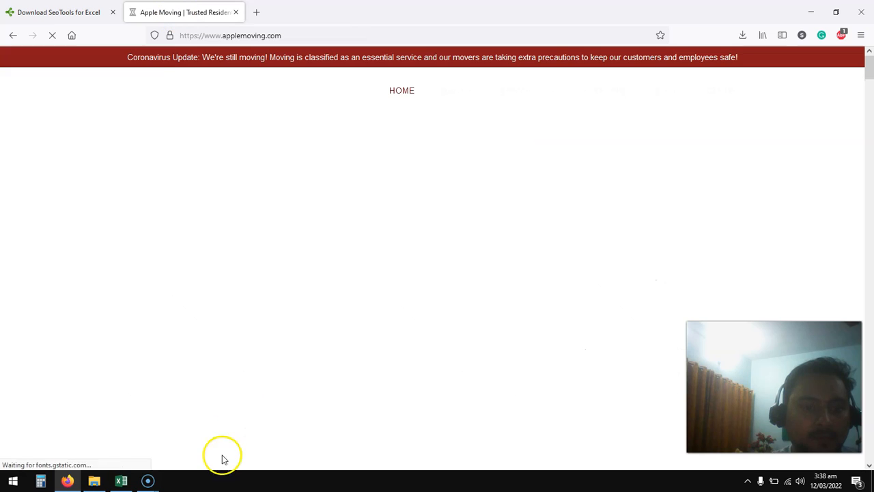
Step: Switch to Excel, insert HtmlMetaDescription in C2 with A2 as its Url, and fill the formula down to C20
left_click(120, 479)
left_click(515, 131)
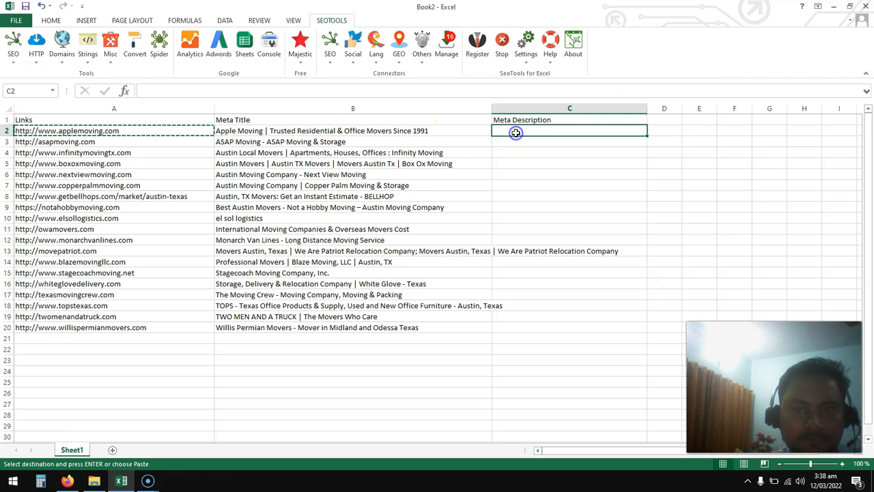
left_click(15, 54)
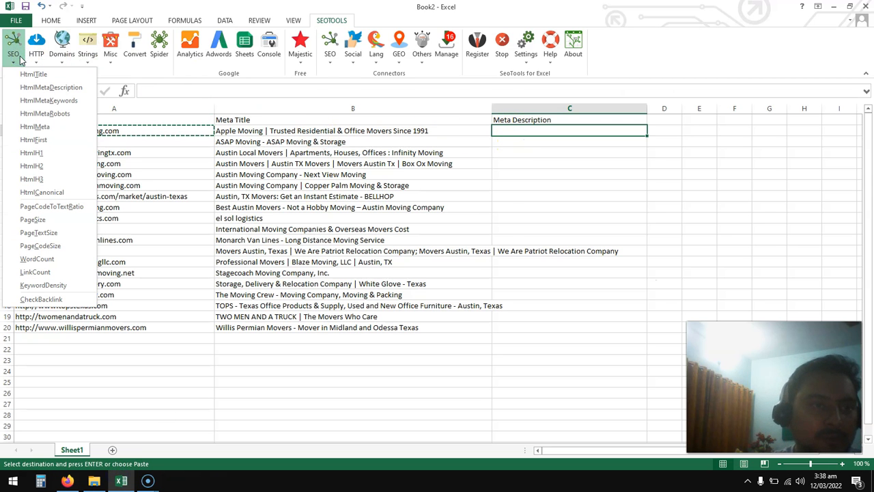
left_click(64, 88)
left_click(119, 131)
left_click_drag(486, 130, 342, 129)
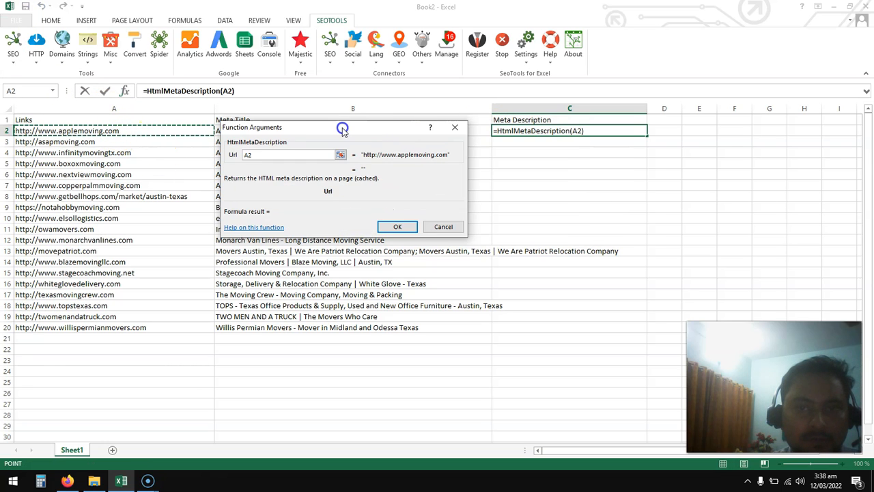
left_click(396, 227)
left_click_drag(646, 136, 606, 334)
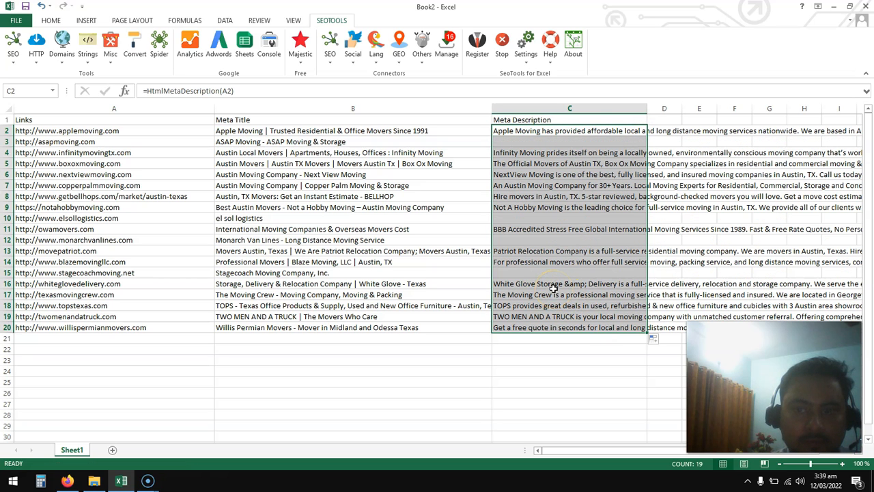
Step: Replace the formulas in the Meta Title column B with their values by copying and pasting the column in place as Values
right_click(390, 110)
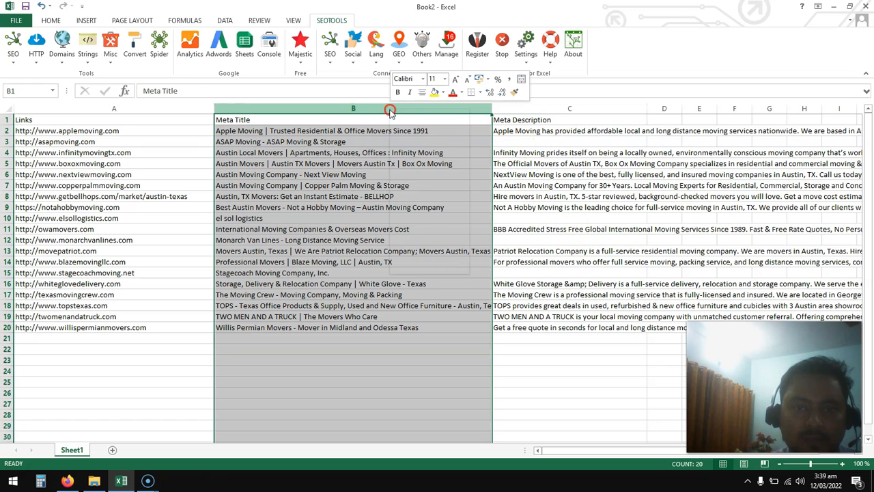
left_click(418, 132)
right_click(396, 109)
left_click(447, 173)
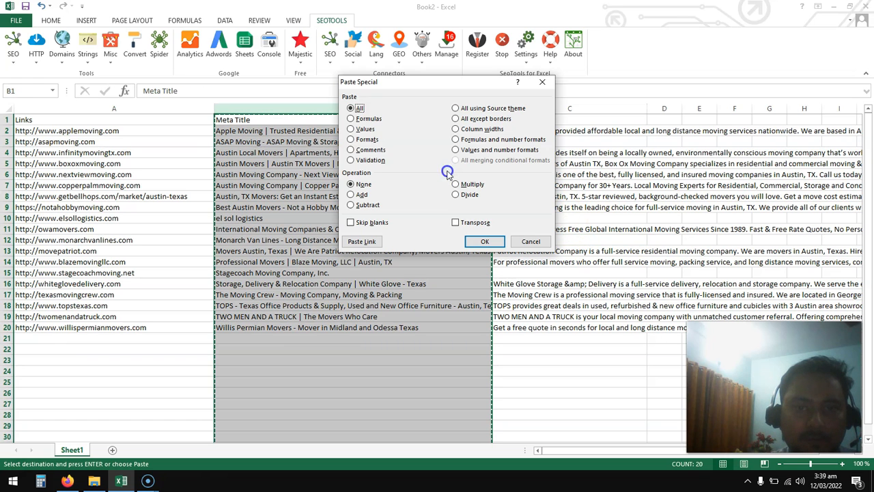
left_click(360, 130)
left_click(484, 239)
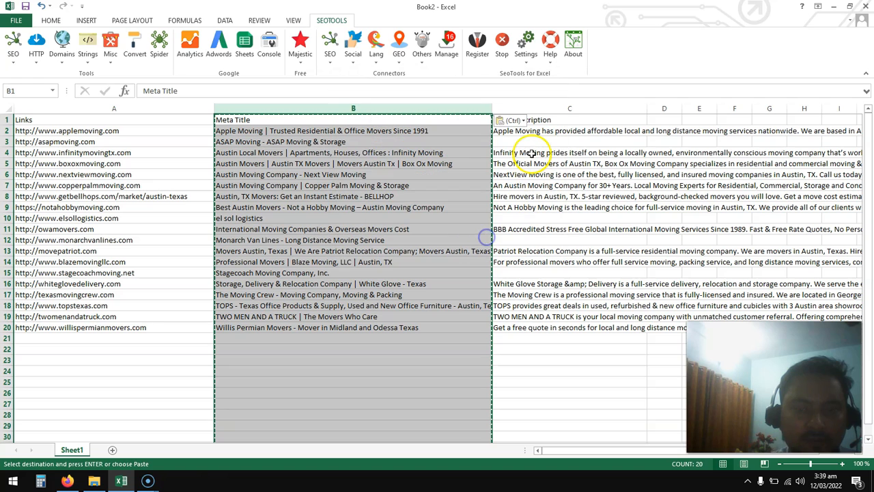
Step: Replace the formulas in the Meta Description column C with their values by copying and pasting the column in place as Values
left_click(555, 110)
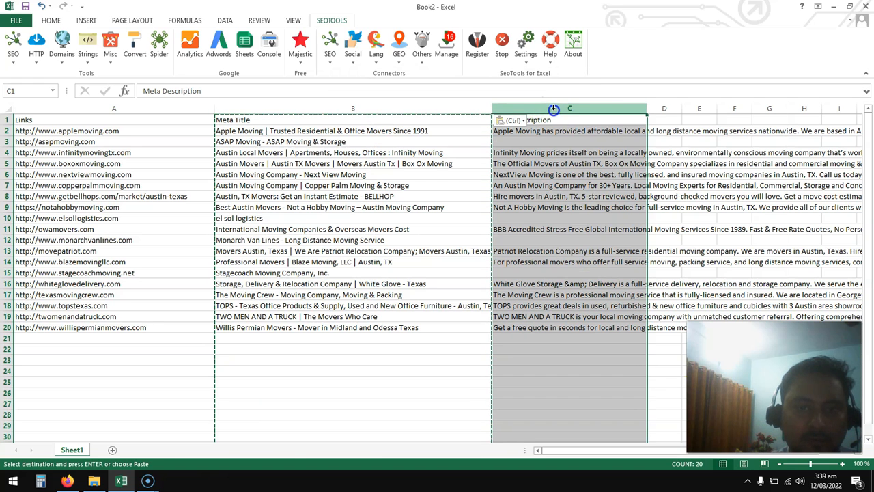
right_click(554, 111)
left_click(576, 130)
right_click(560, 111)
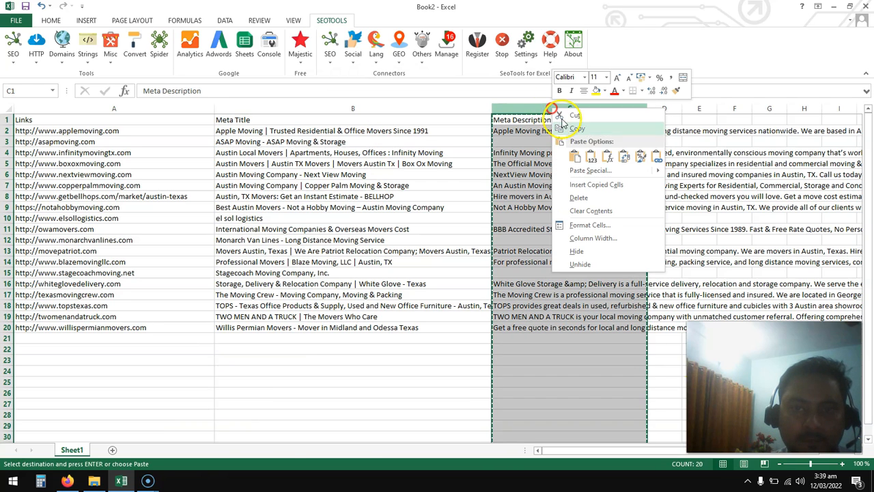
left_click(592, 172)
left_click(505, 130)
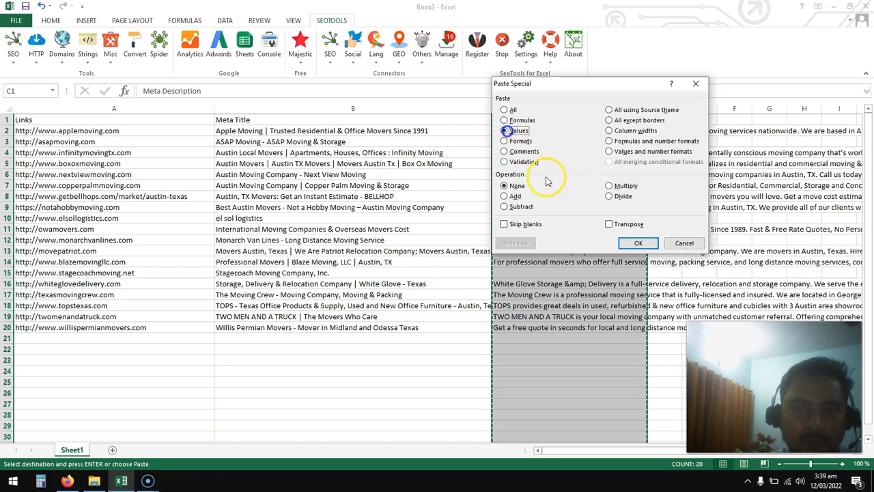
left_click(624, 242)
Step: Narrow the Meta Description column C and the Meta Title column B
left_click(15, 57)
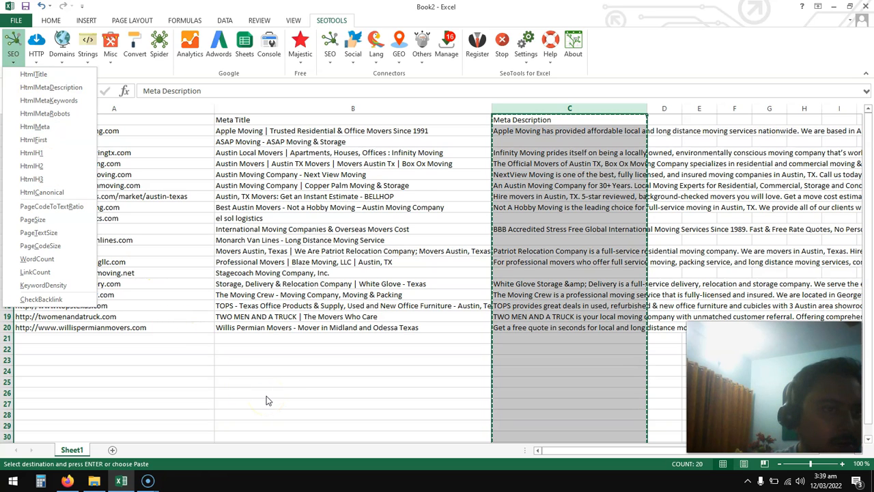
key("Escape")
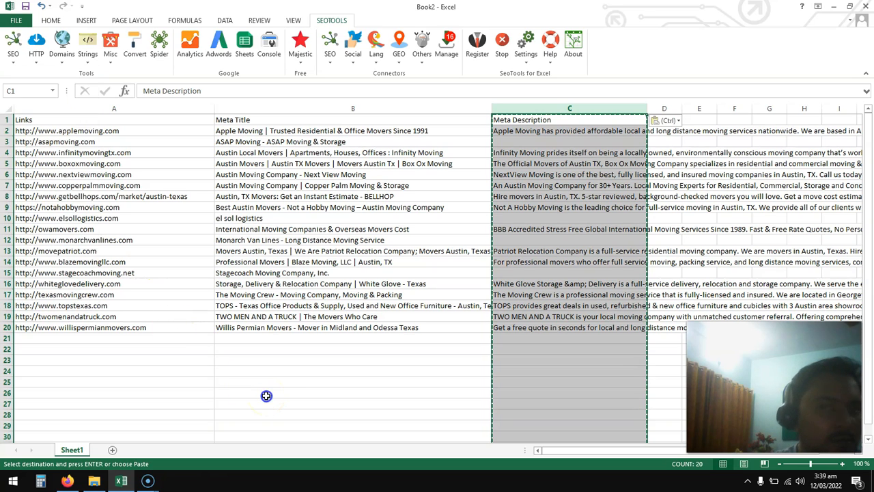
left_click_drag(647, 108, 614, 108)
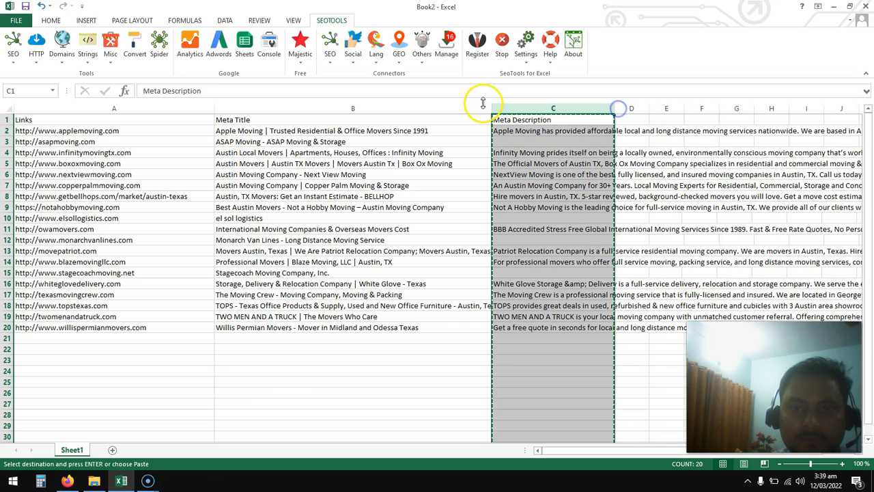
left_click_drag(490, 102, 427, 108)
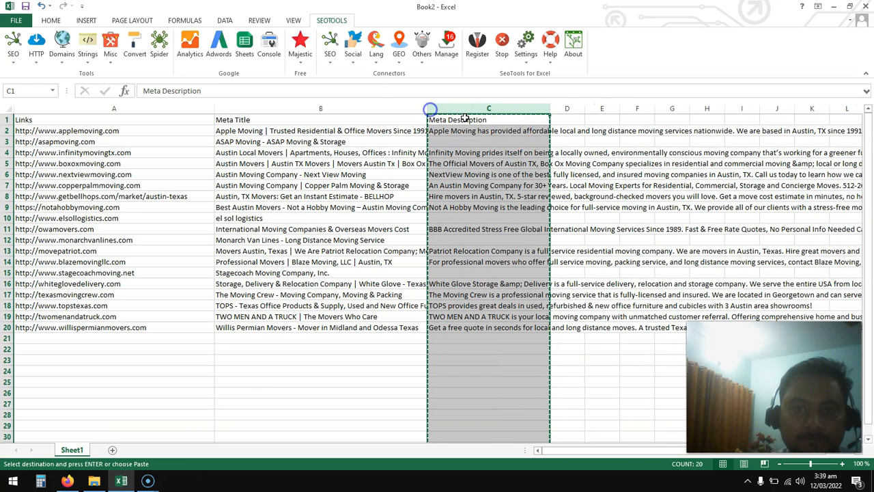
Step: Insert the SeoTools function HtmlH1 in cell D2 with A2 as its Url
double_click(563, 131)
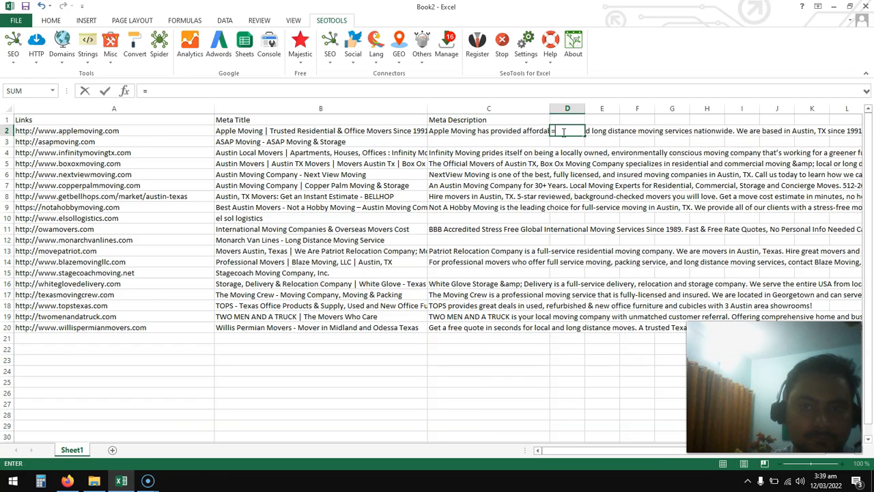
key("Escape")
left_click(20, 58)
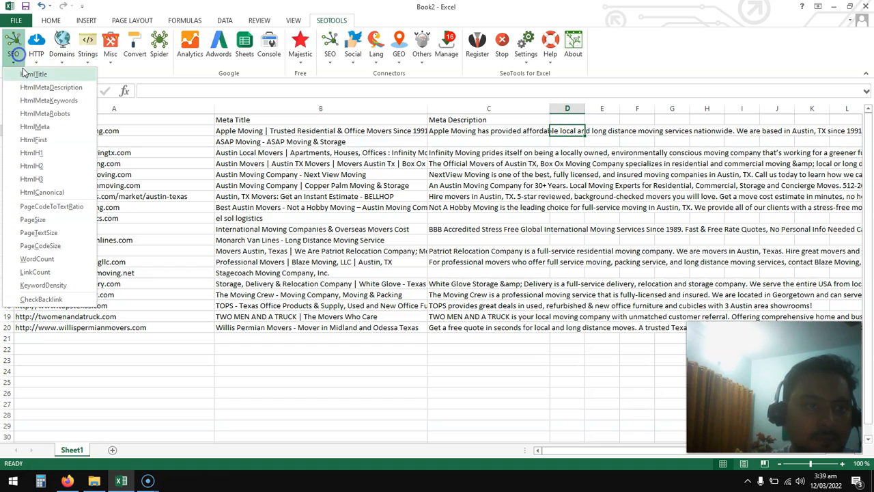
left_click(75, 151)
left_click(100, 134)
left_click(389, 226)
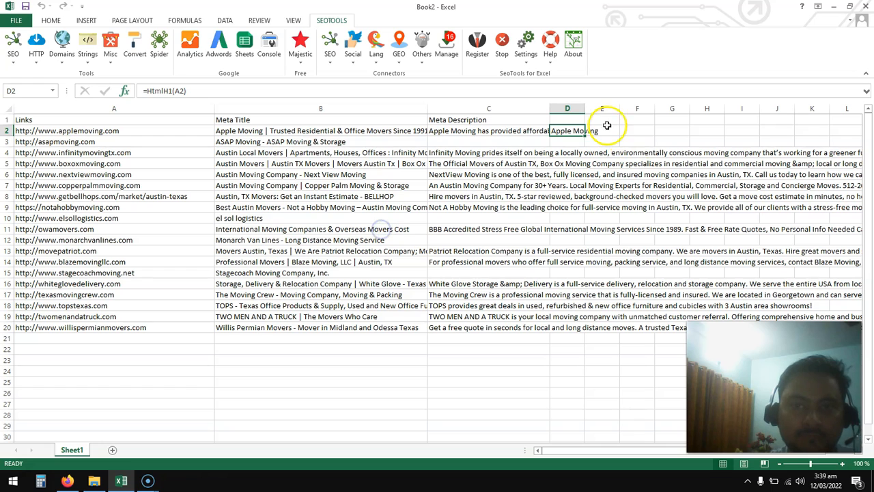
Step: Widen column D and fill the HtmlH1 formula from D2 down to D20
left_click_drag(585, 108, 688, 103)
left_click_drag(686, 137, 675, 332)
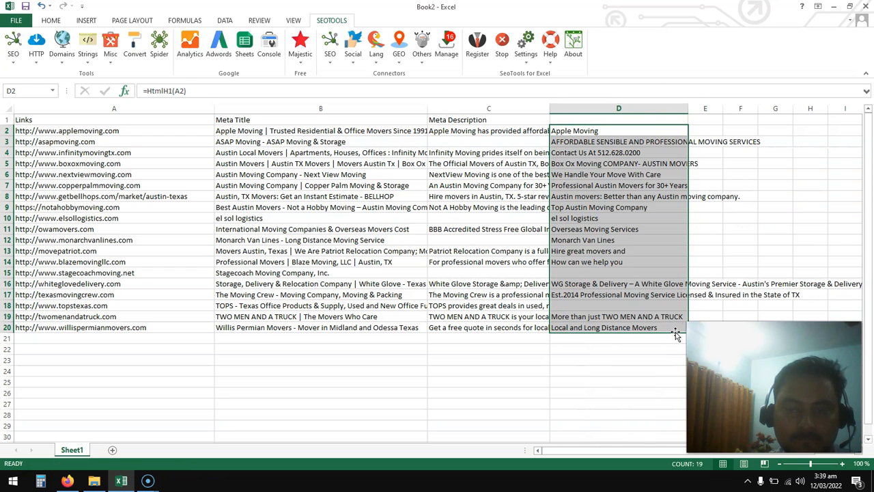
left_click(620, 181)
Step: Select D2, switch to Firefox and compare its H1 text with the main heading on the Apple Moving page
left_click(579, 130)
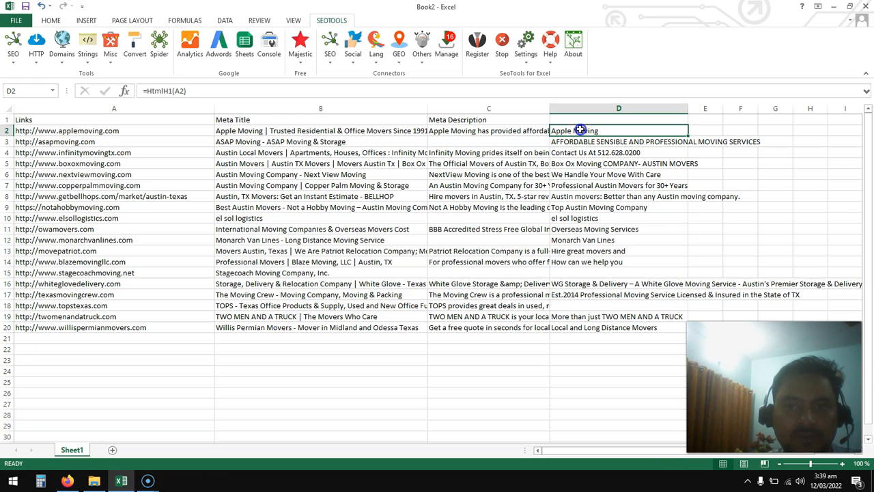
left_click(66, 481)
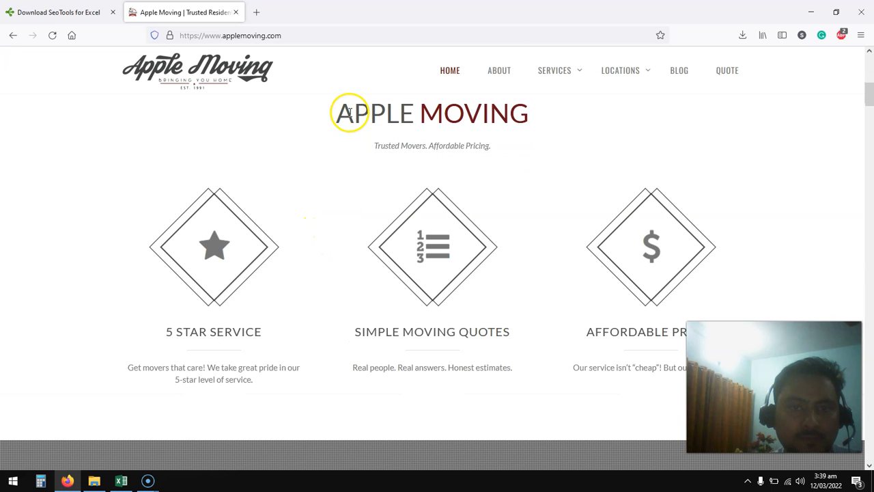
left_click_drag(352, 113, 561, 113)
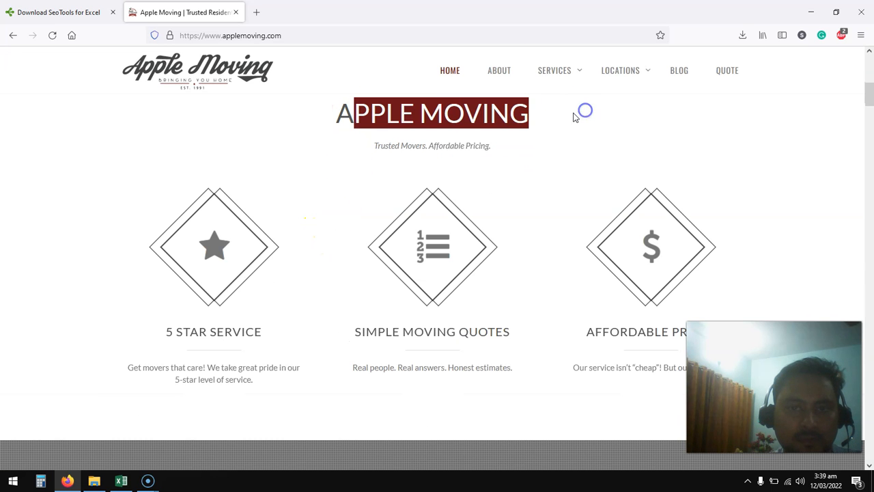
Step: Switch to Excel and replace the HtmlH1 formulas in column D with their values by copying and pasting the column in place
left_click(121, 481)
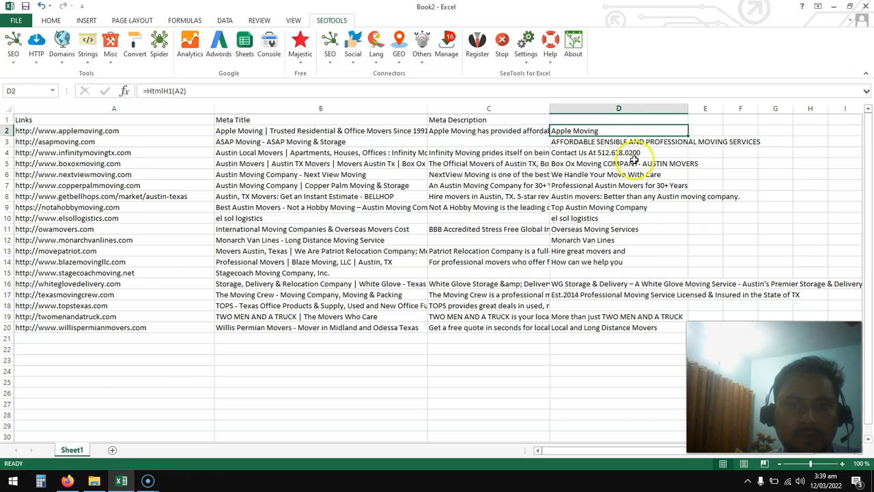
left_click(603, 108)
right_click(604, 108)
left_click(627, 128)
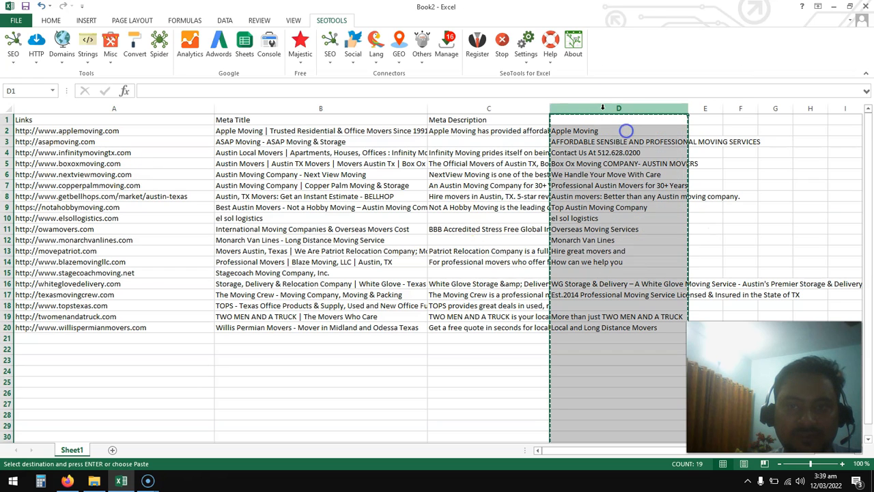
right_click(603, 109)
left_click(653, 173)
left_click(569, 131)
left_click(689, 243)
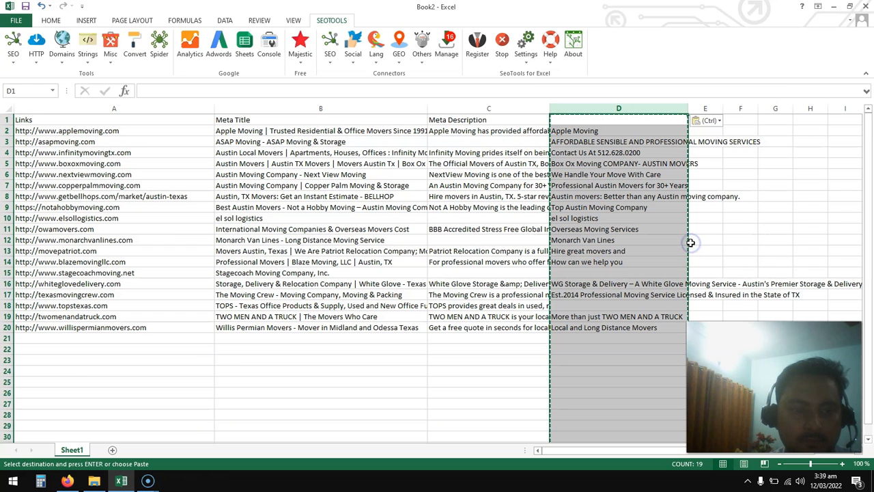
left_click(21, 60)
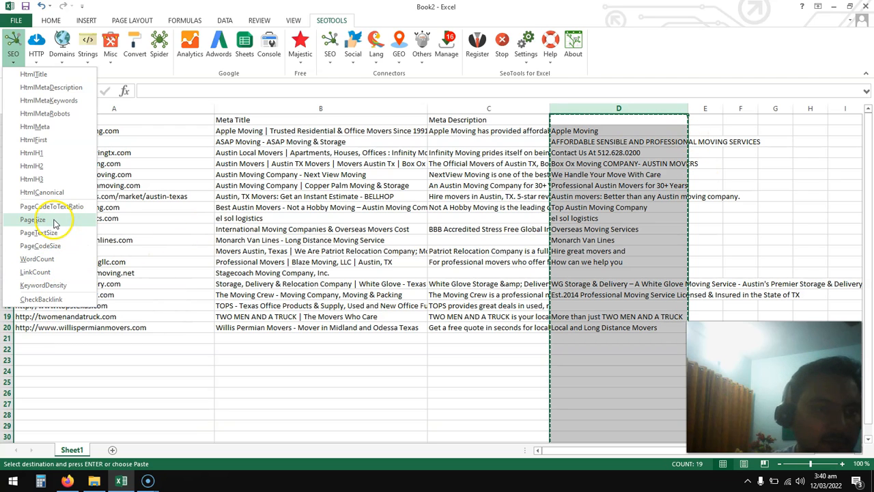
left_click(717, 127)
double_click(706, 131)
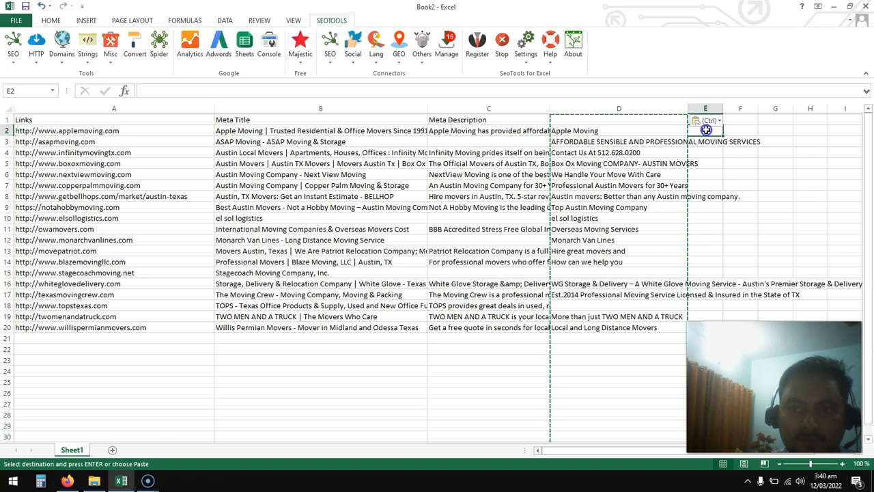
left_click(13, 48)
left_click(74, 263)
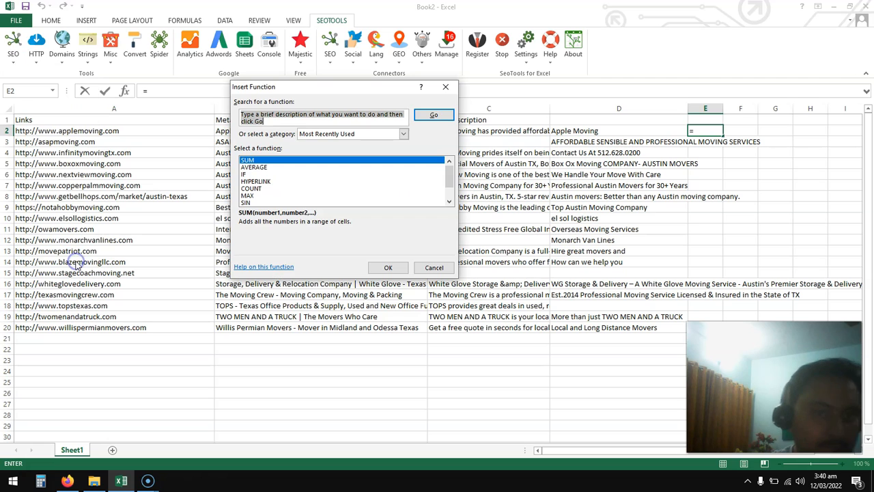
left_click(433, 267)
Step: Insert the SeoTools function LinkCount in E2 with A2 as its Url, and fill the formula down to E16
left_click(15, 55)
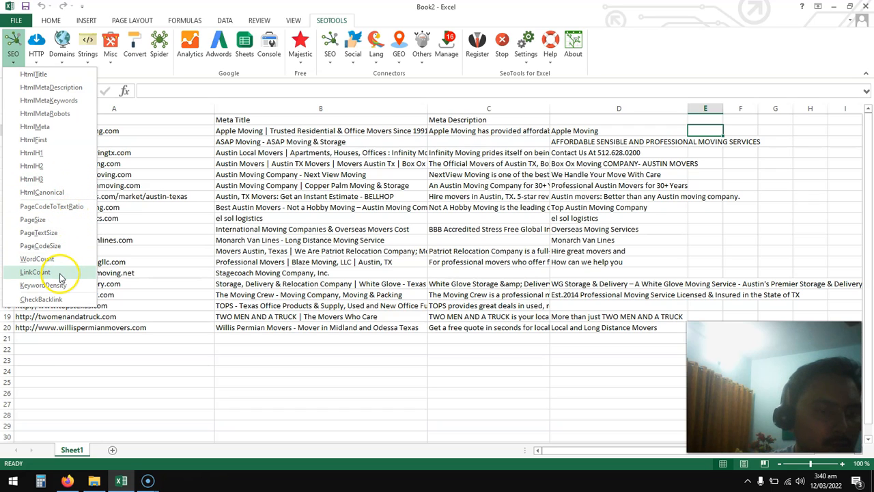
left_click(36, 272)
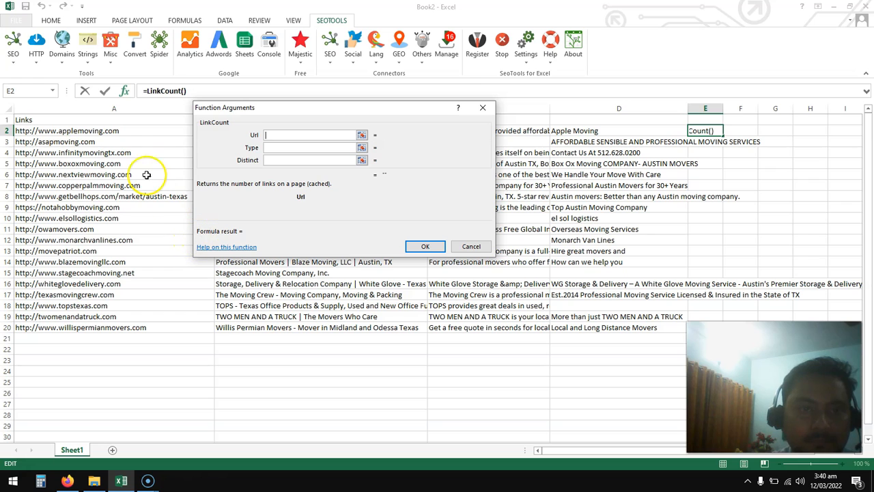
left_click(132, 131)
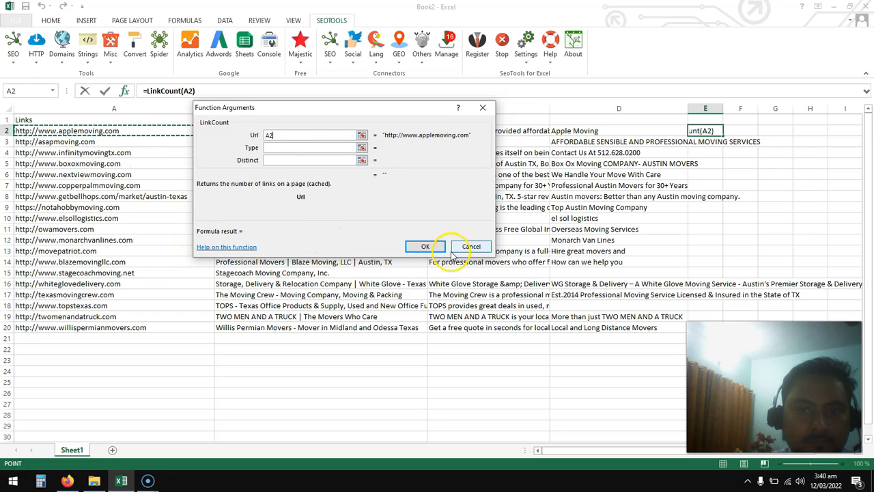
left_click(425, 246)
left_click(712, 131)
left_click_drag(724, 135, 734, 299)
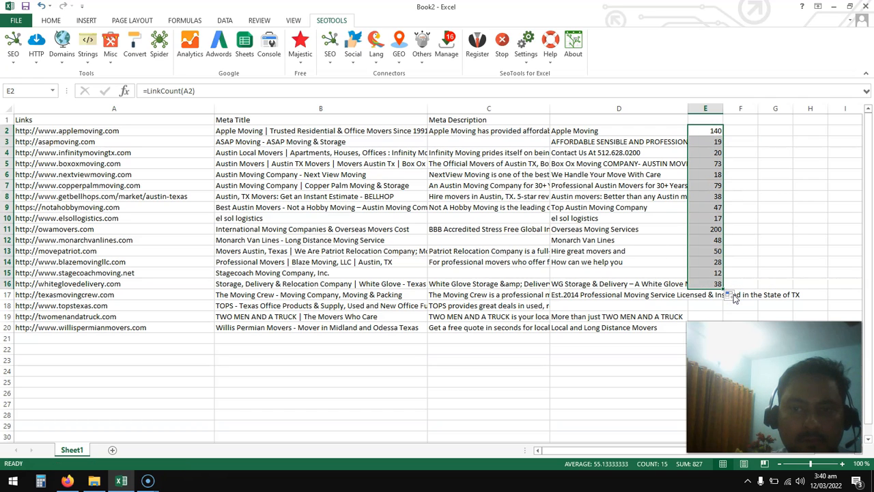
left_click(713, 131)
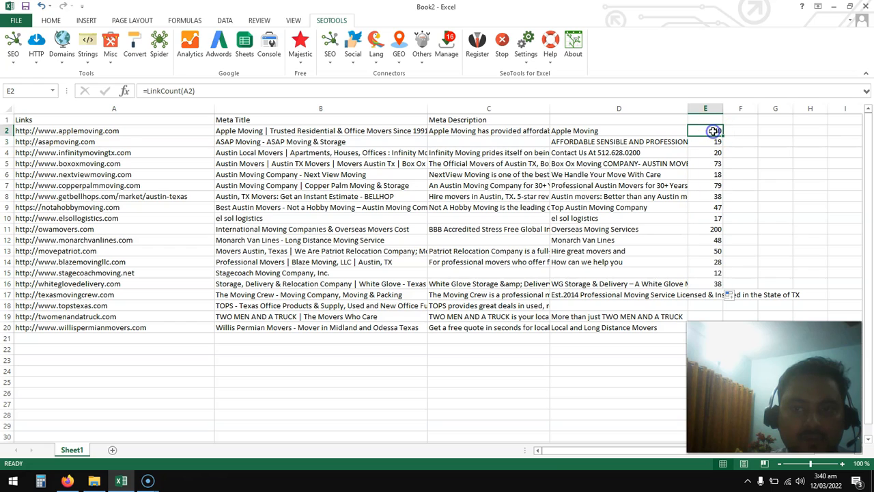
left_click(13, 50)
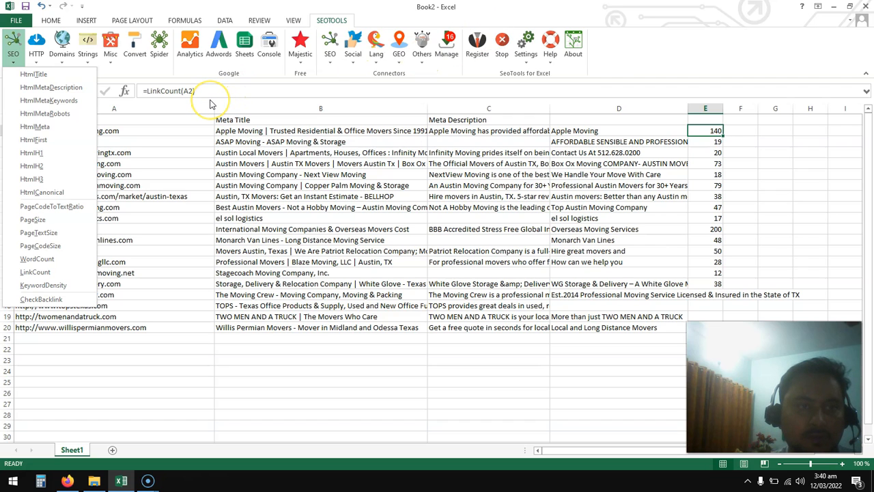
left_click(201, 182)
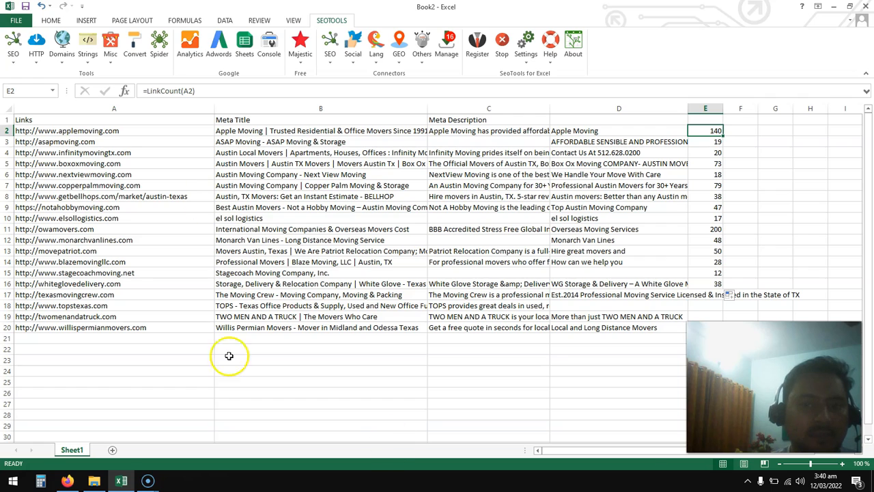